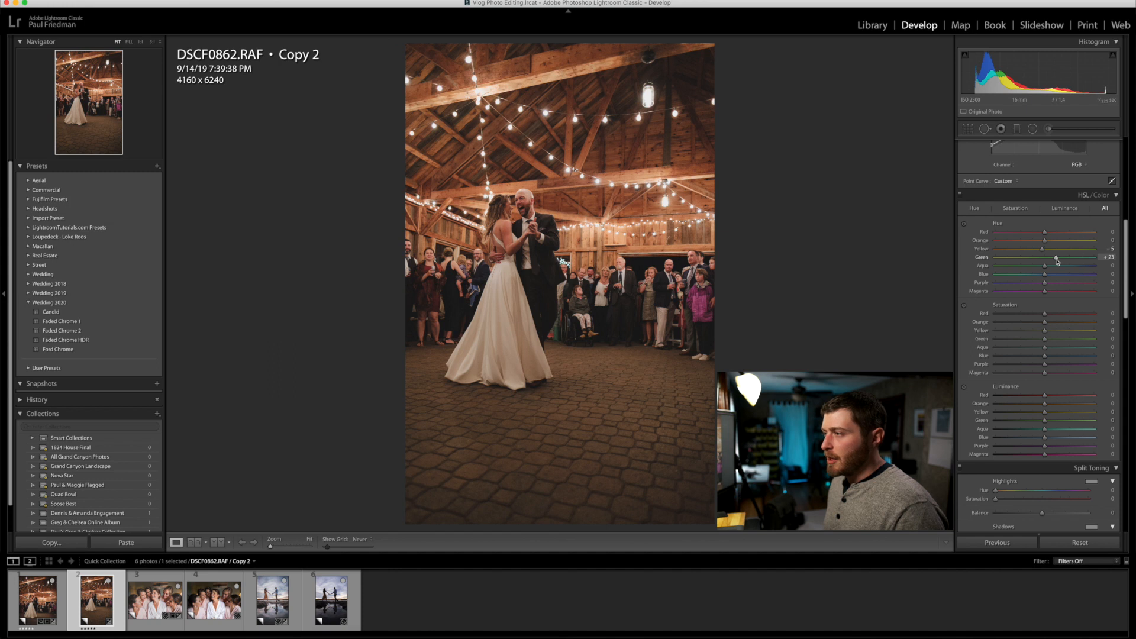
# Step: Set green hue to +19, yellow saturation to -64, green saturation to -14, orange luminance to +3 and yellow luminance to +1
pyautogui.moveTo(1057, 260); pyautogui.dragTo(1053, 261)
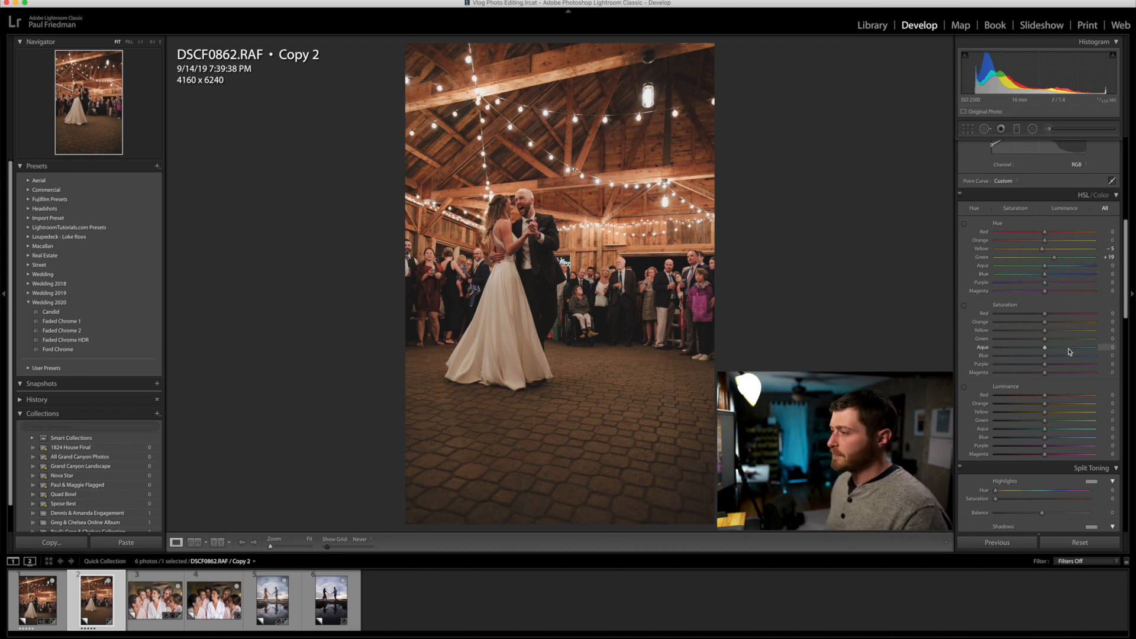
pyautogui.click(1019, 332)
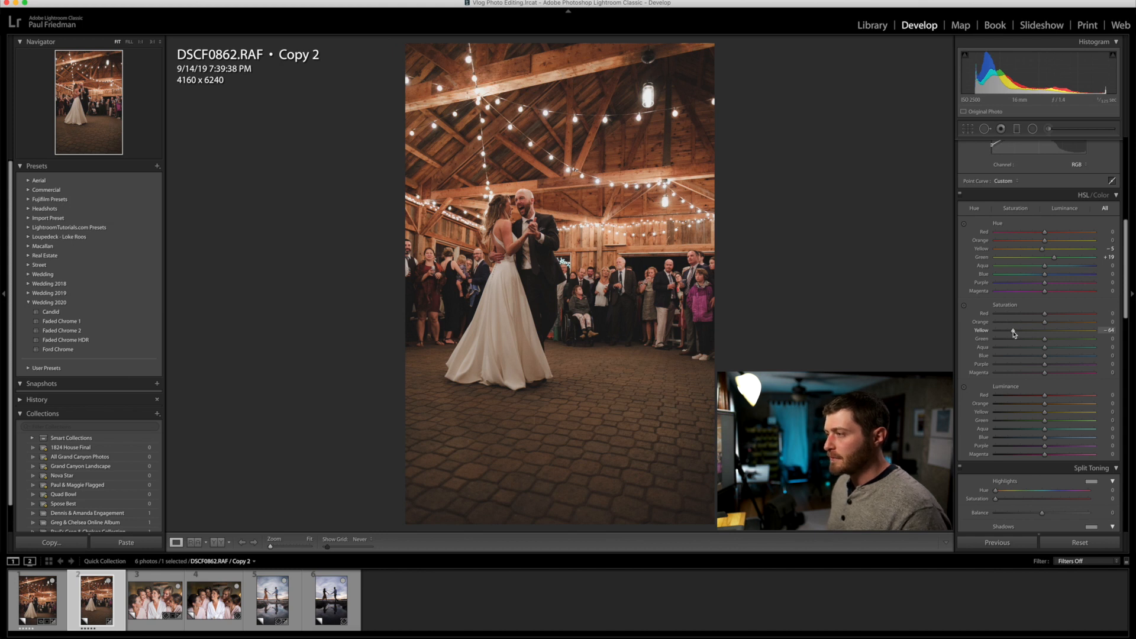
pyautogui.moveTo(1045, 339); pyautogui.dragTo(1037, 342)
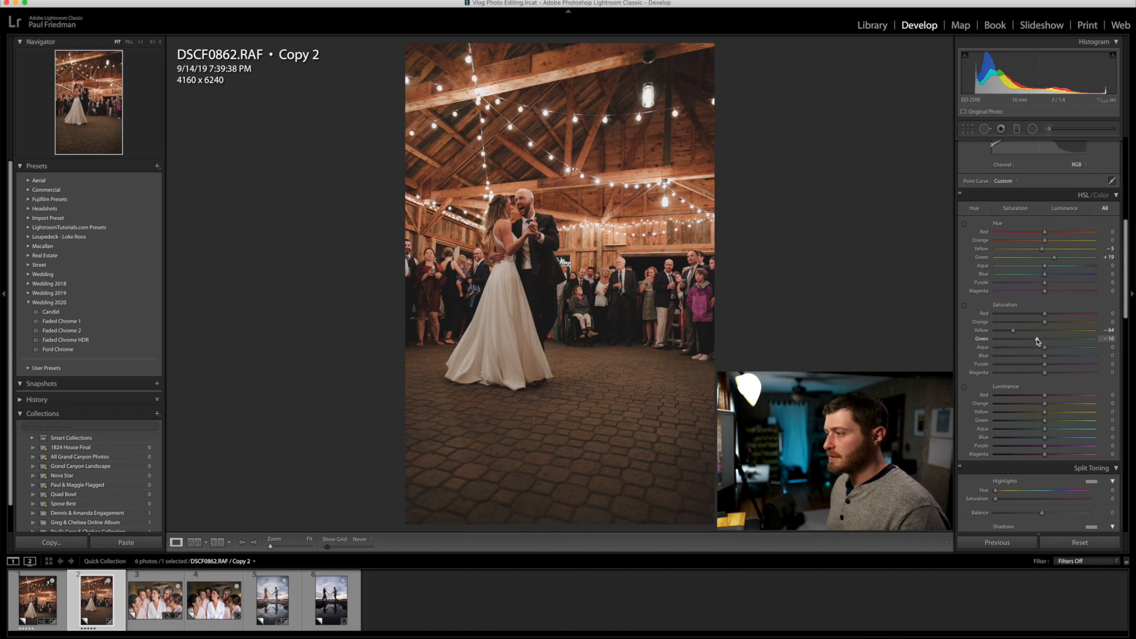
pyautogui.moveTo(1036, 341); pyautogui.dragTo(1038, 341)
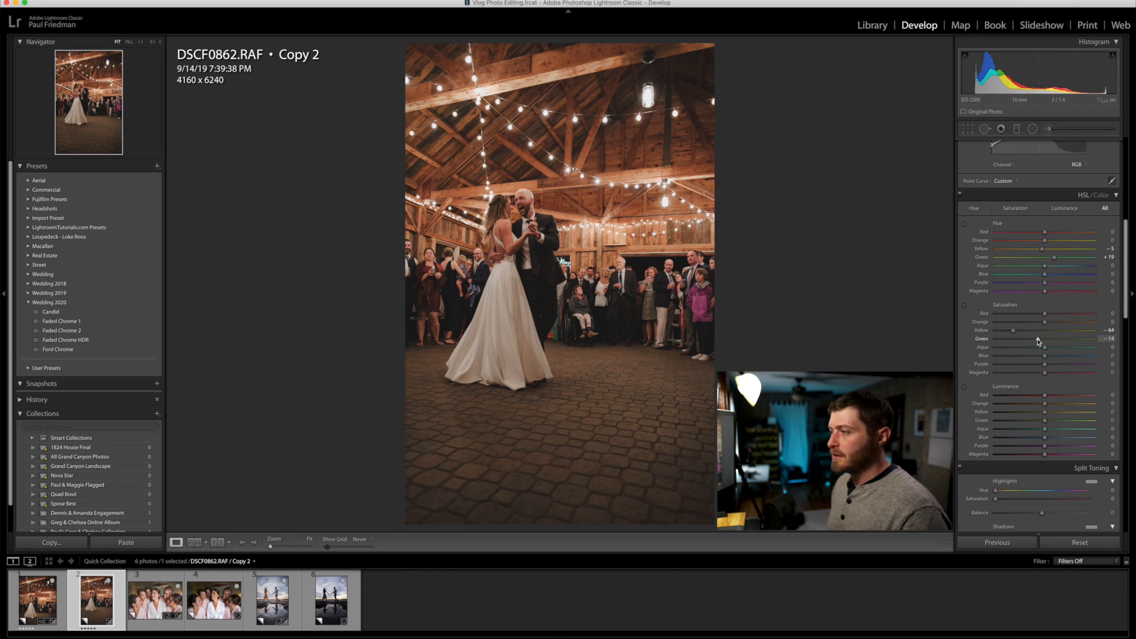
pyautogui.scroll(-1, 1092, 365)
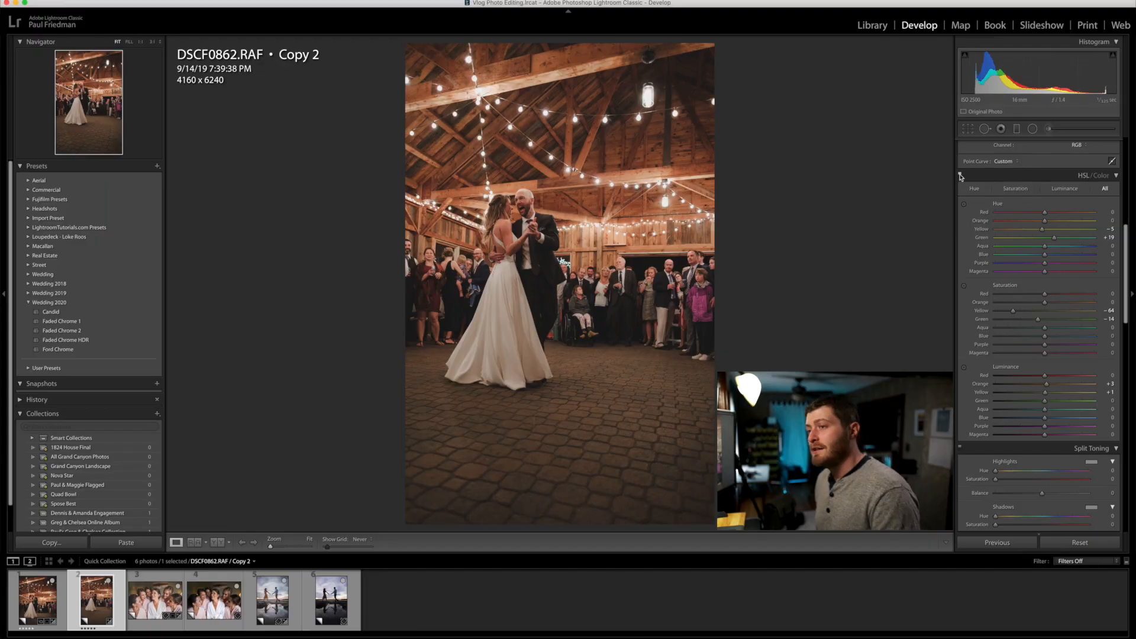
# Step: Compare the photo with and without the HSL/Color adjustments, leaving them enabled
pyautogui.click(960, 176)
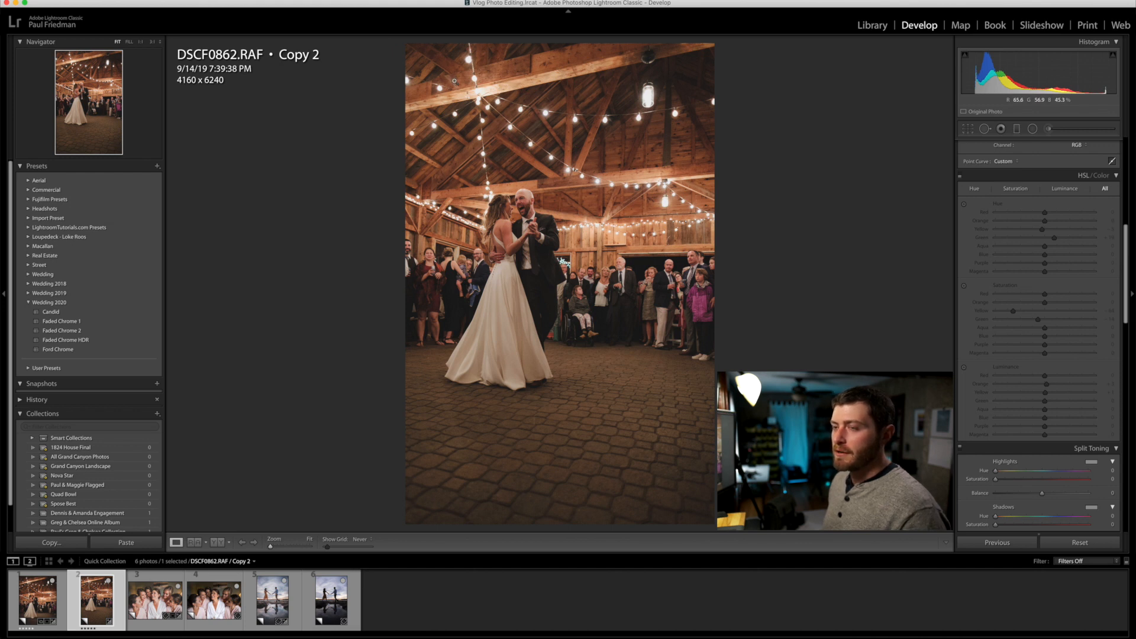
pyautogui.click(960, 176)
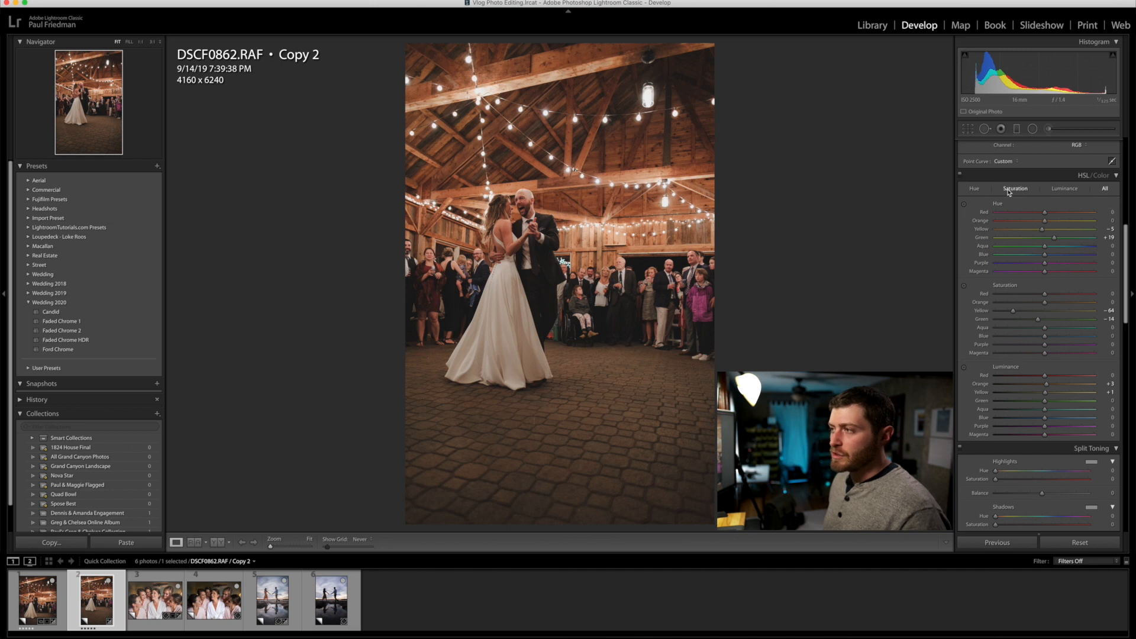
pyautogui.click(961, 176)
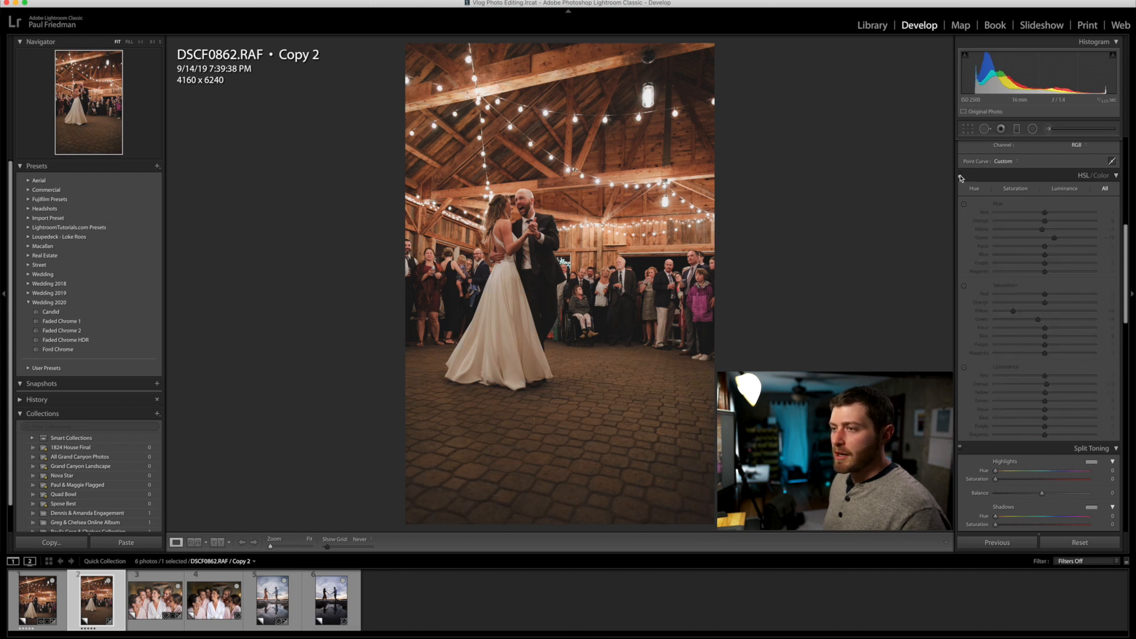
pyautogui.click(960, 176)
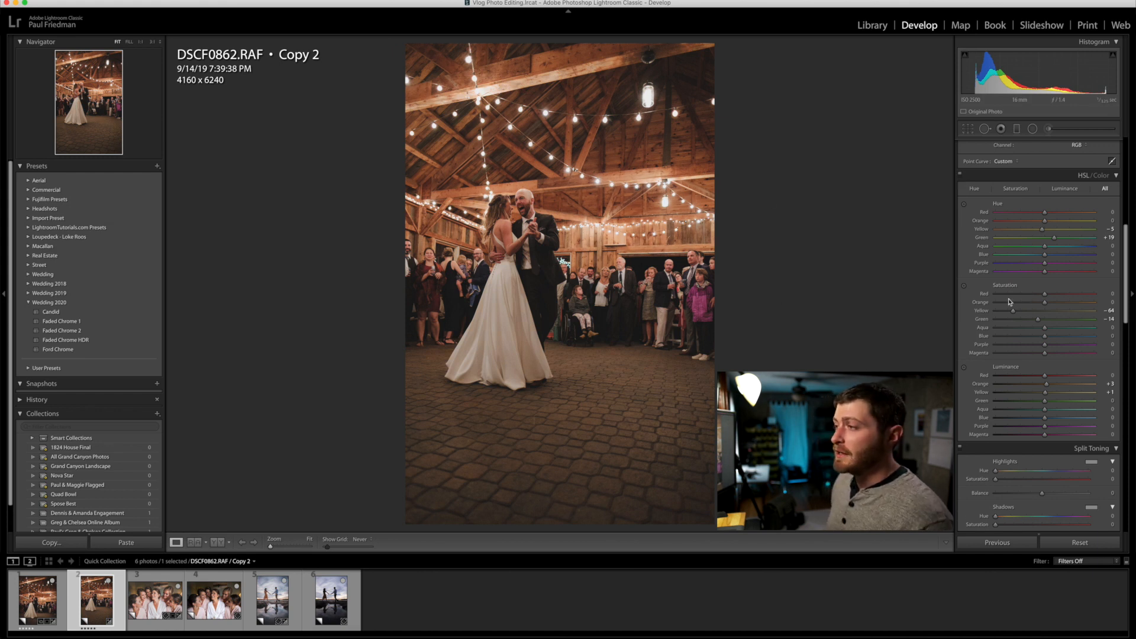
# Step: Set sharpening radius to 0.7, detail to 10 and masking to 90, with noise reduction luminance at 19 and color at 31
pyautogui.scroll(-2, 1036, 300)
pyautogui.scroll(-4, 1036, 300)
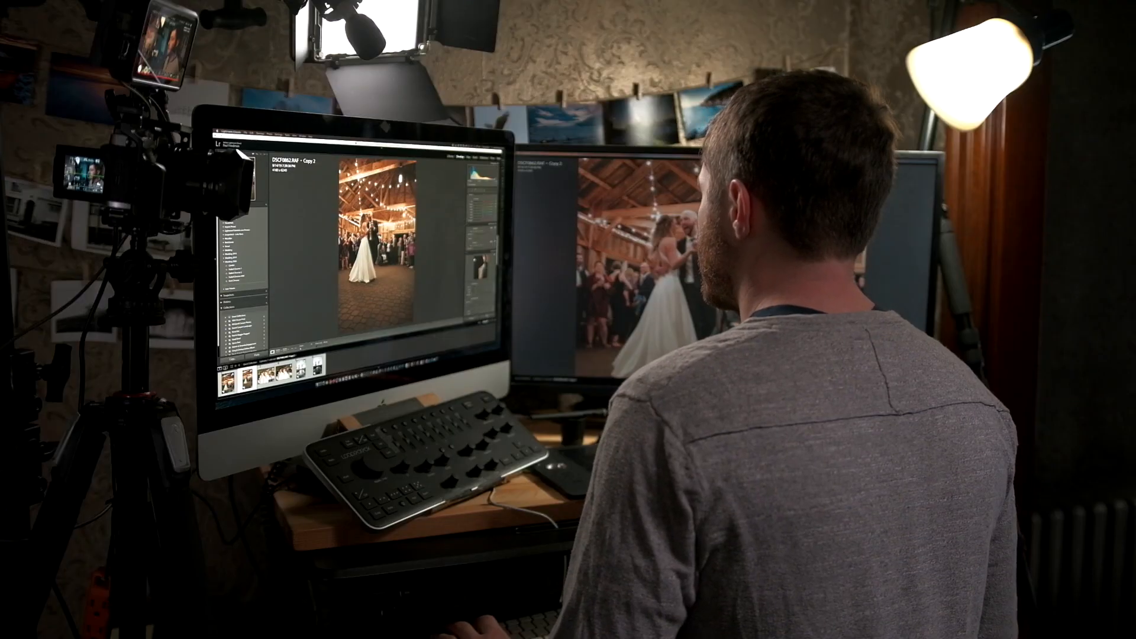
pyautogui.scroll(-3, 481, 248)
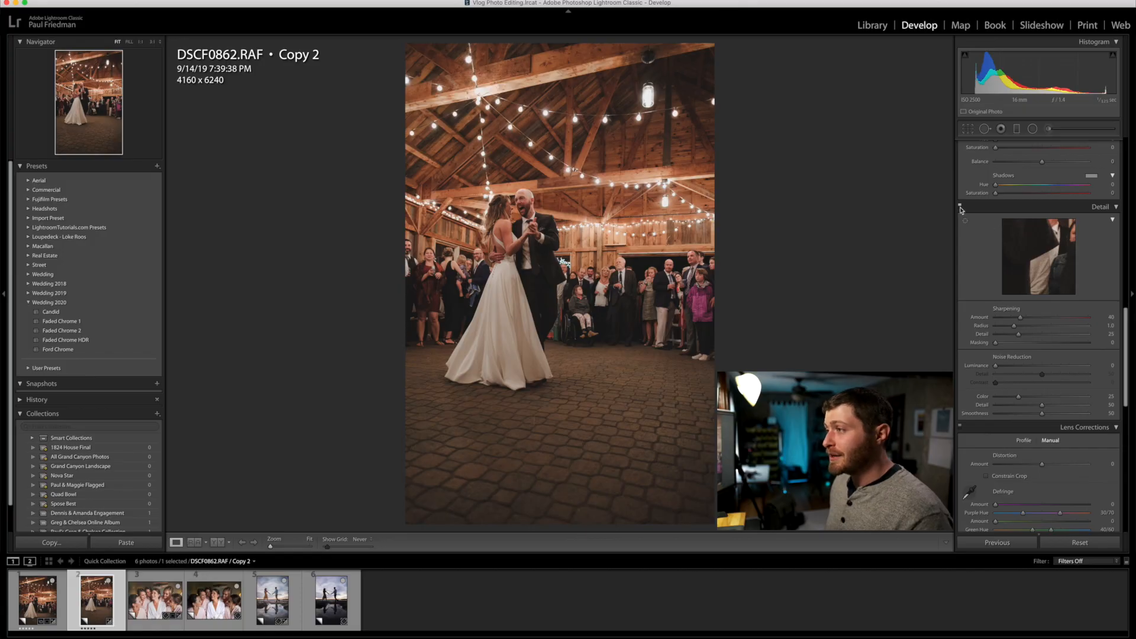
pyautogui.click(961, 209)
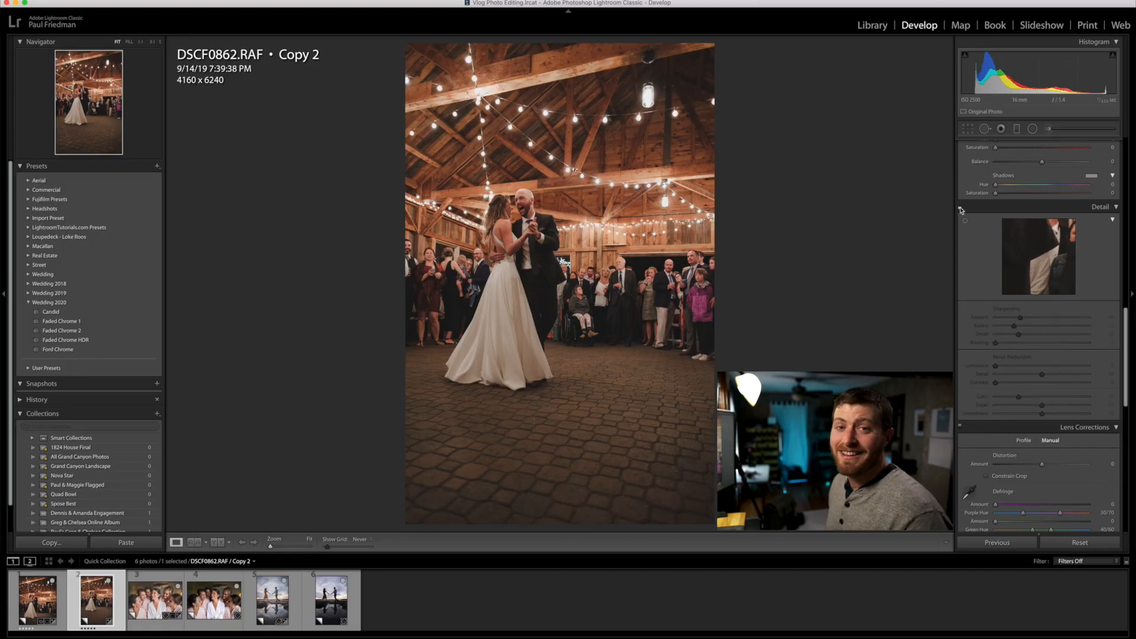
pyautogui.click(960, 208)
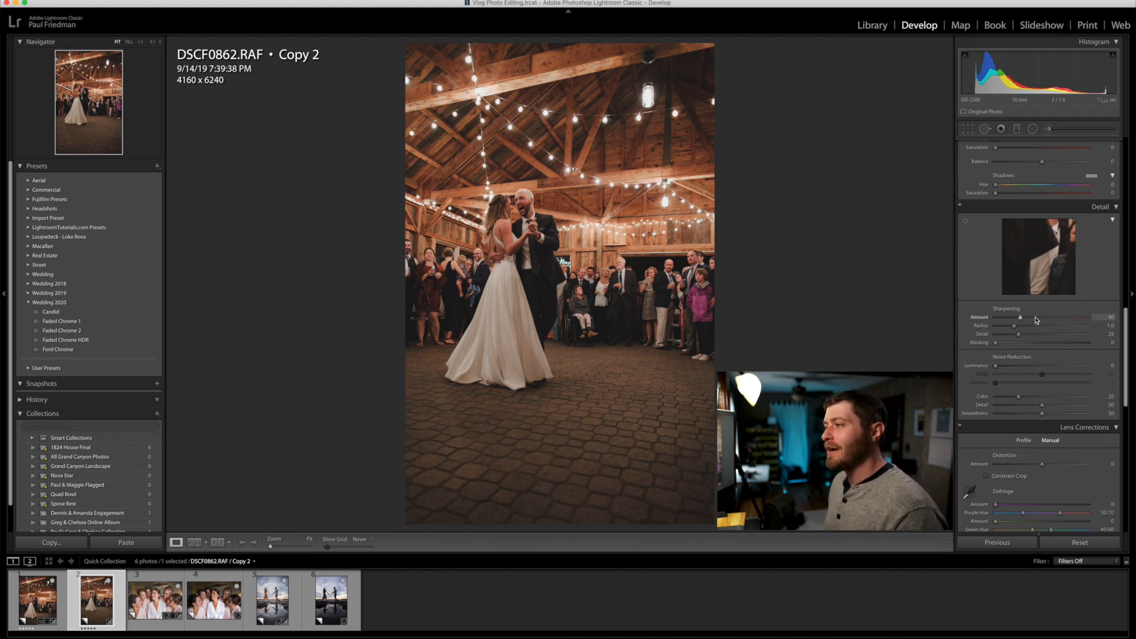
pyautogui.moveTo(1013, 325); pyautogui.dragTo(1003, 326)
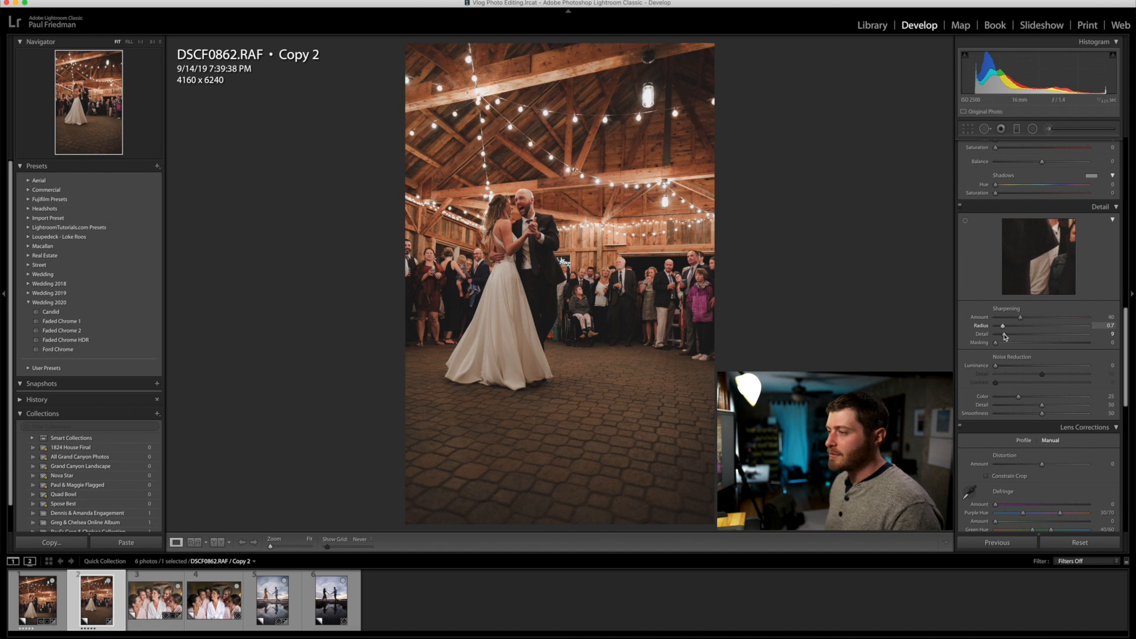
pyautogui.click(1004, 335)
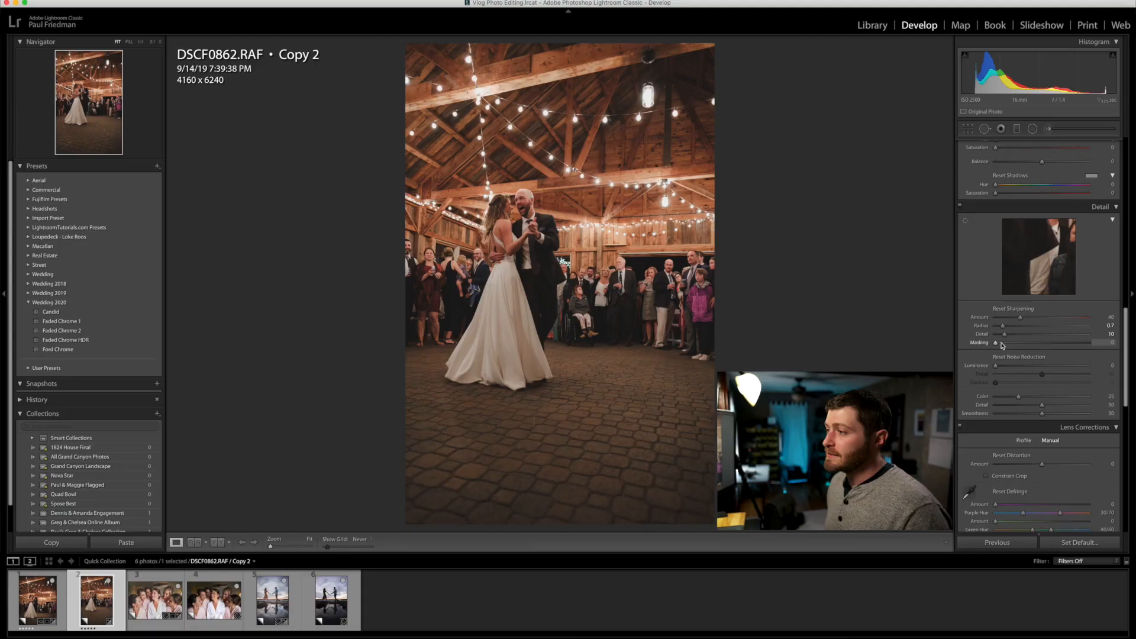
pyautogui.keyDown('alt'); pyautogui.moveTo(1002, 345); pyautogui.dragTo(1081, 348); pyautogui.keyUp('alt')
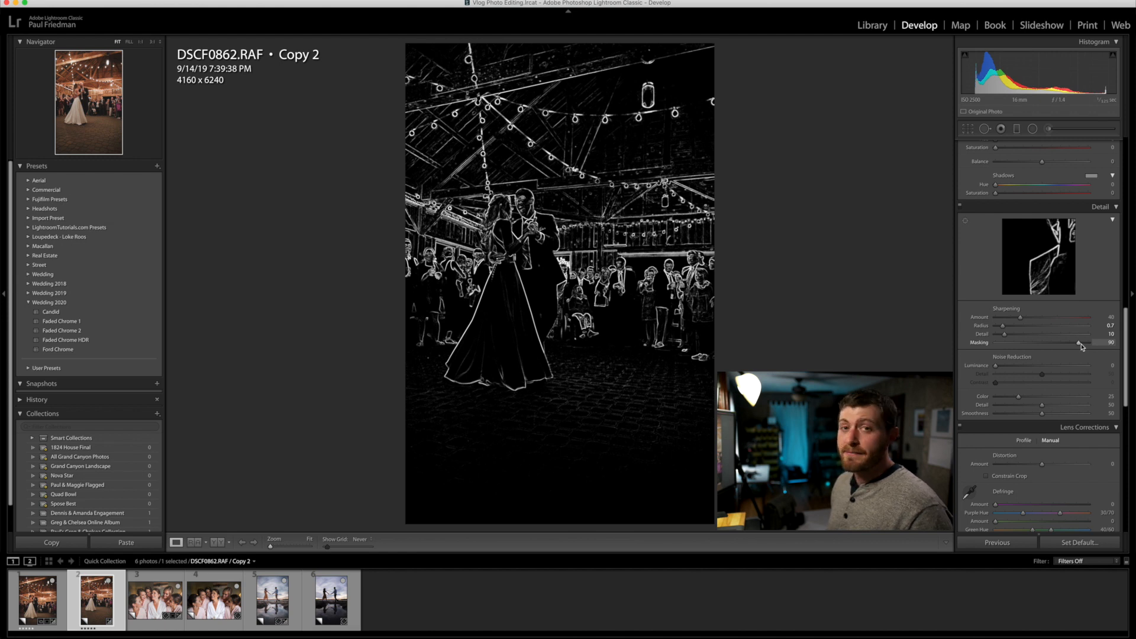
pyautogui.keyDown('alt'); pyautogui.moveTo(1081, 346); pyautogui.dragTo(1078, 345); pyautogui.keyUp('alt')
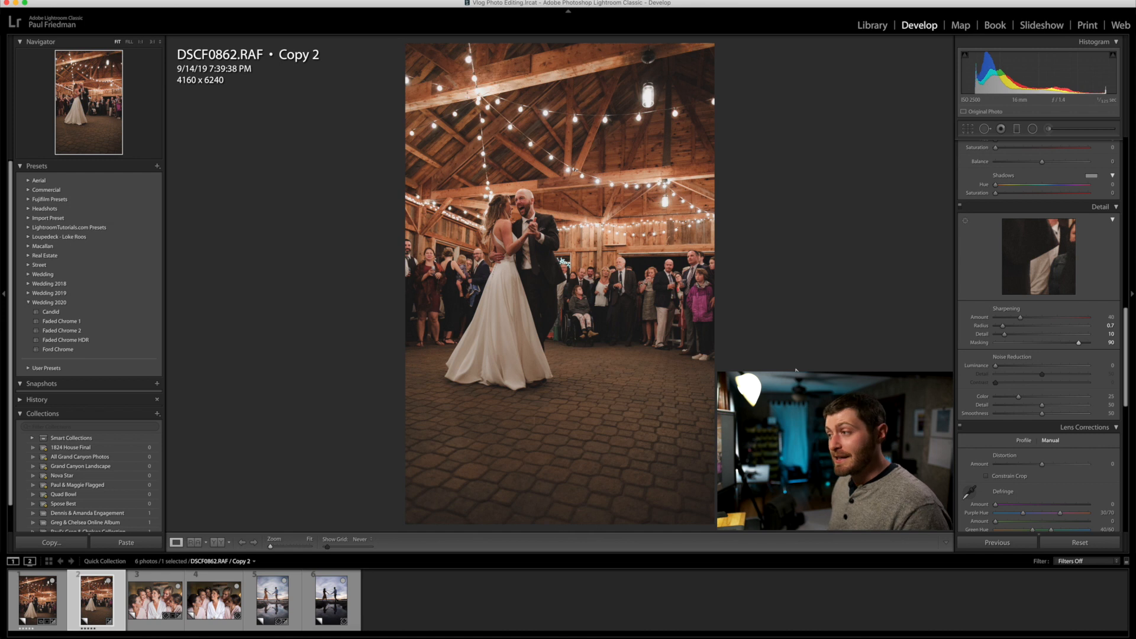
pyautogui.click(1014, 367)
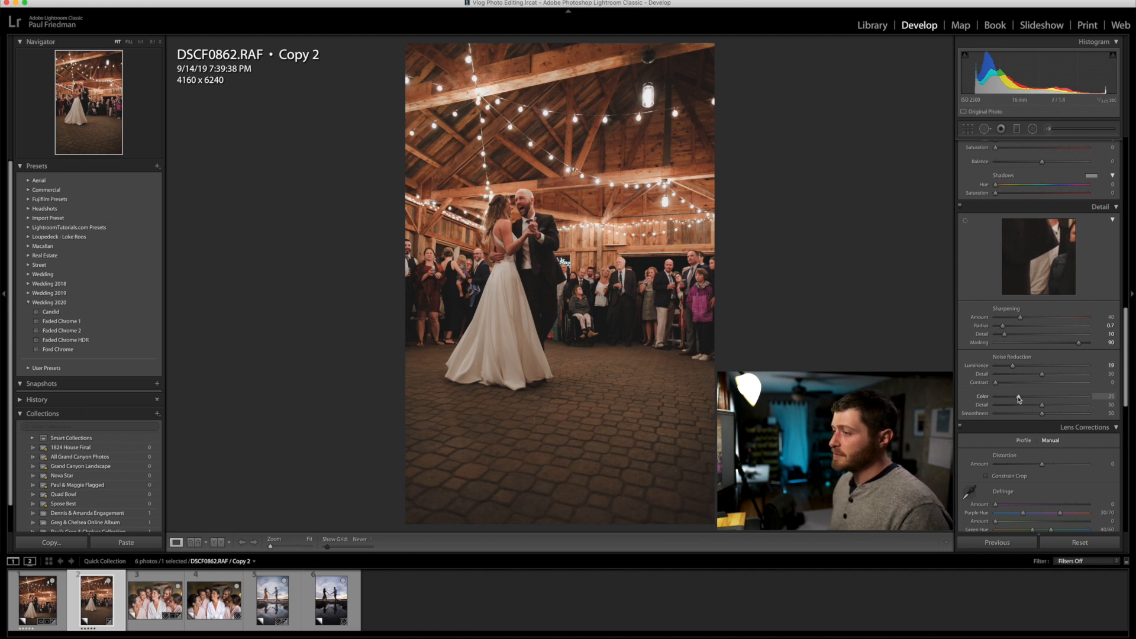
pyautogui.moveTo(1019, 399); pyautogui.dragTo(1022, 399)
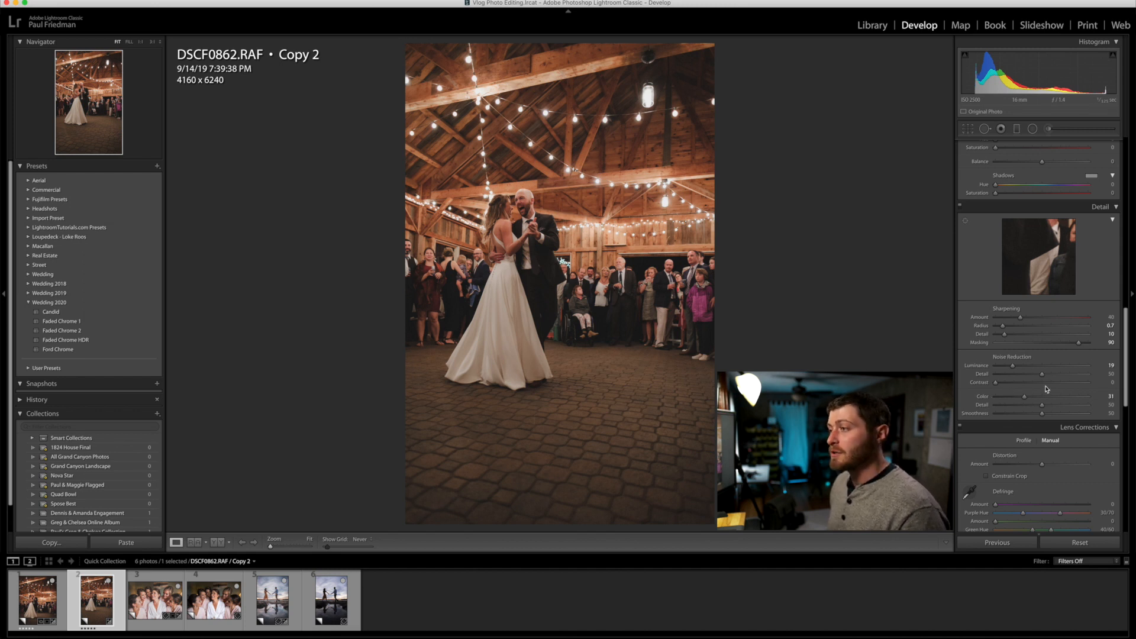
# Step: Crop the photo to the 4 x 5 / 8 x 10 aspect, keeping the upper part of the frame, and straighten it to an angle of -1.12
pyautogui.scroll(-10, 1025, 380)
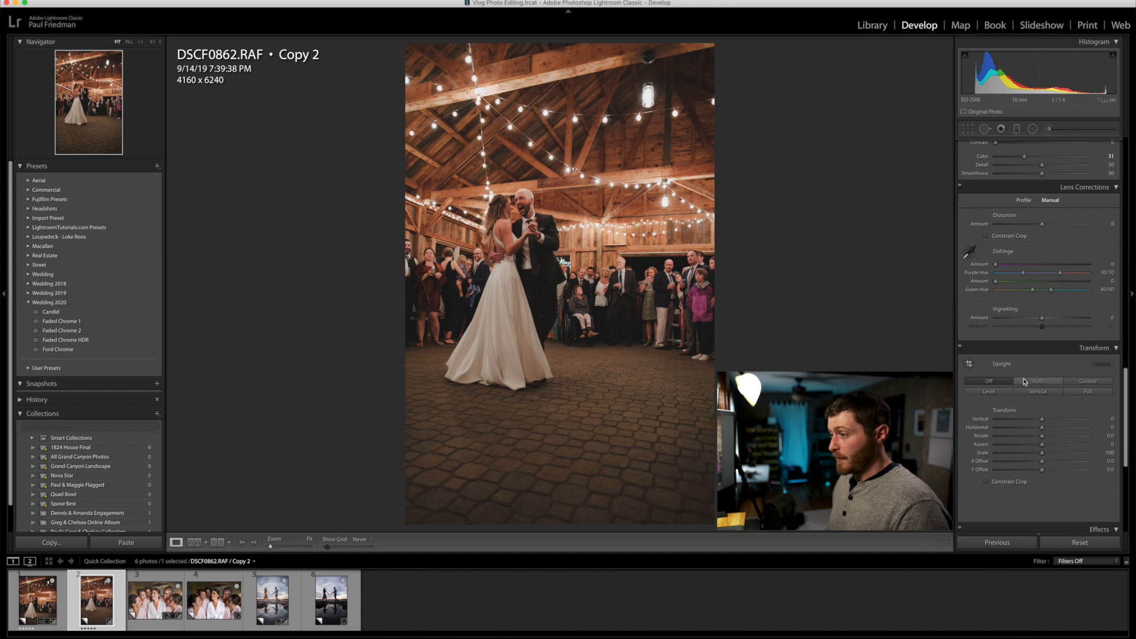
pyautogui.scroll(-3, 1025, 382)
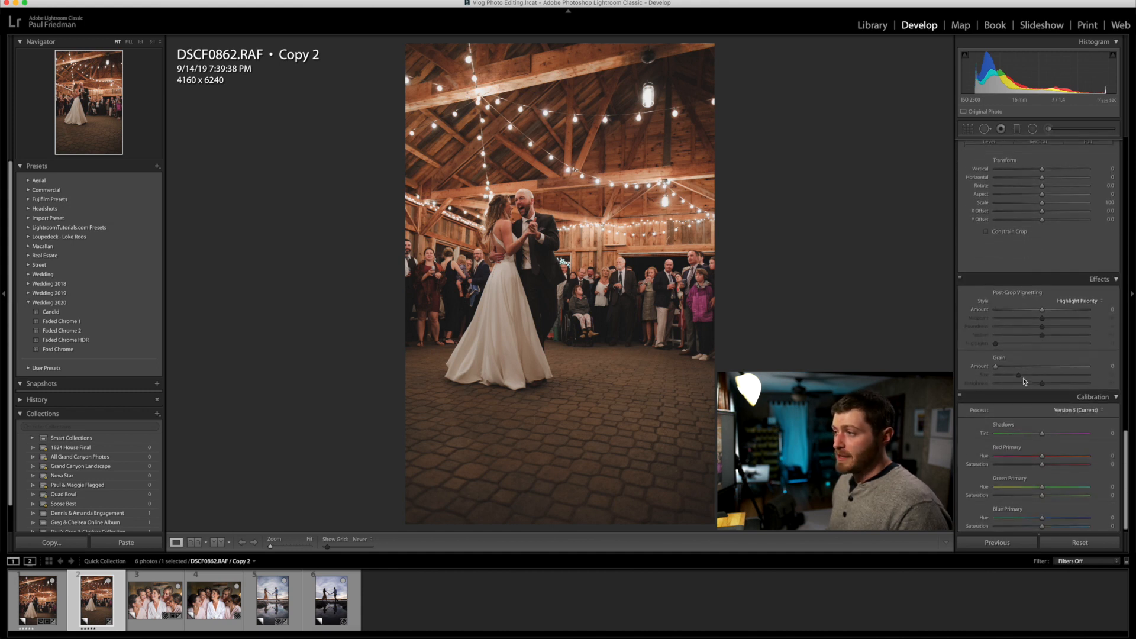
pyautogui.scroll(20, 1025, 383)
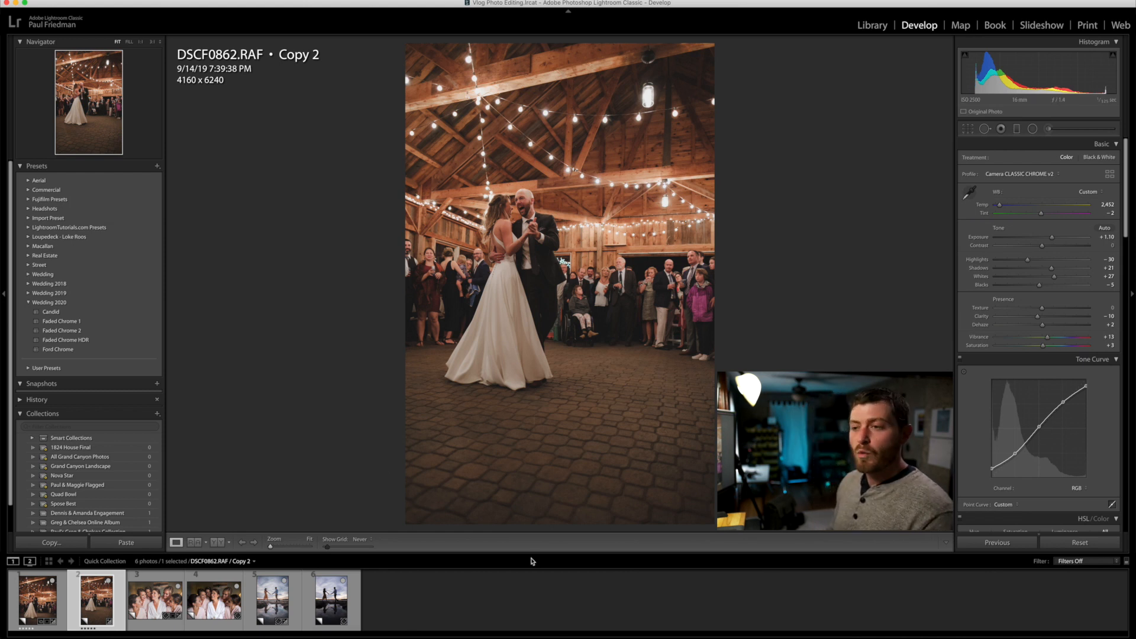
pyautogui.press('r')
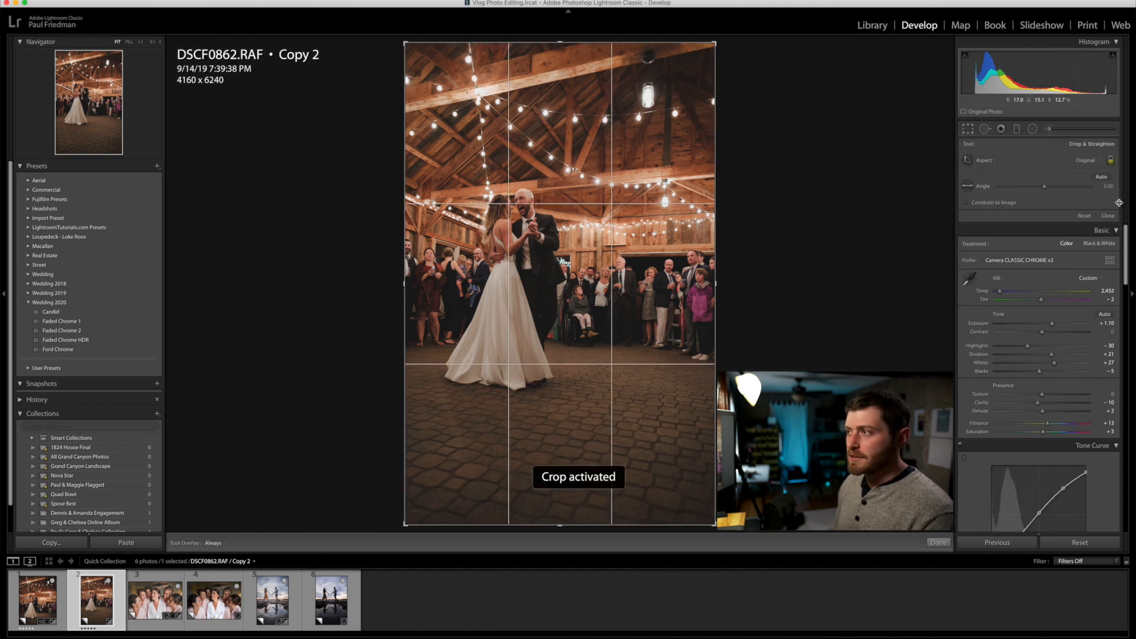
pyautogui.click(1092, 160)
pyautogui.click(1083, 184)
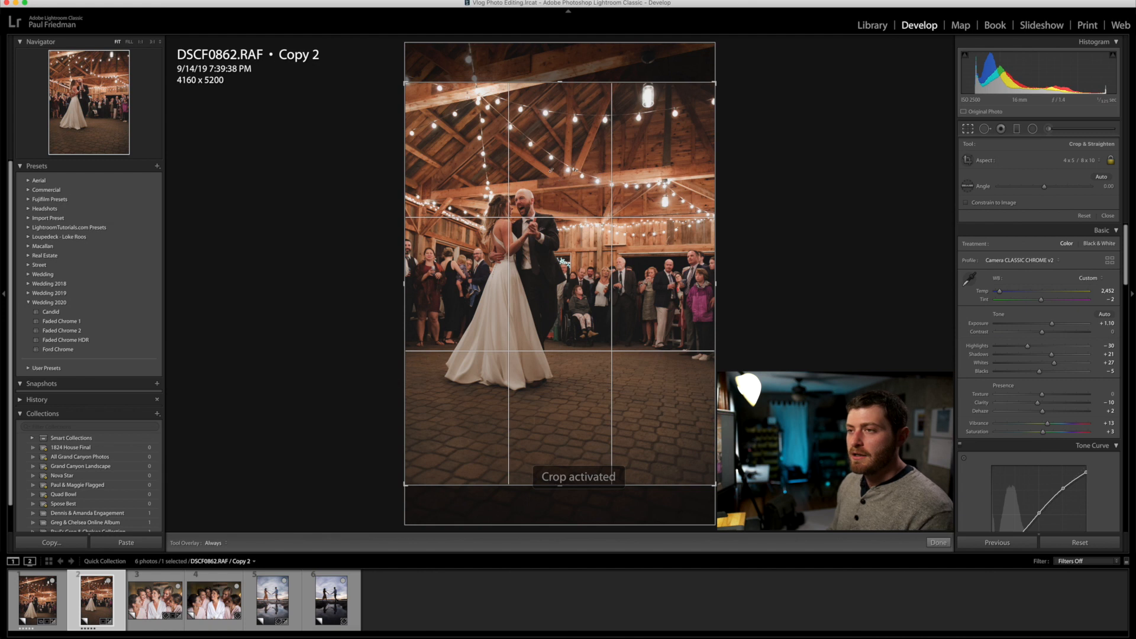
pyautogui.moveTo(550, 218); pyautogui.dragTo(550, 259)
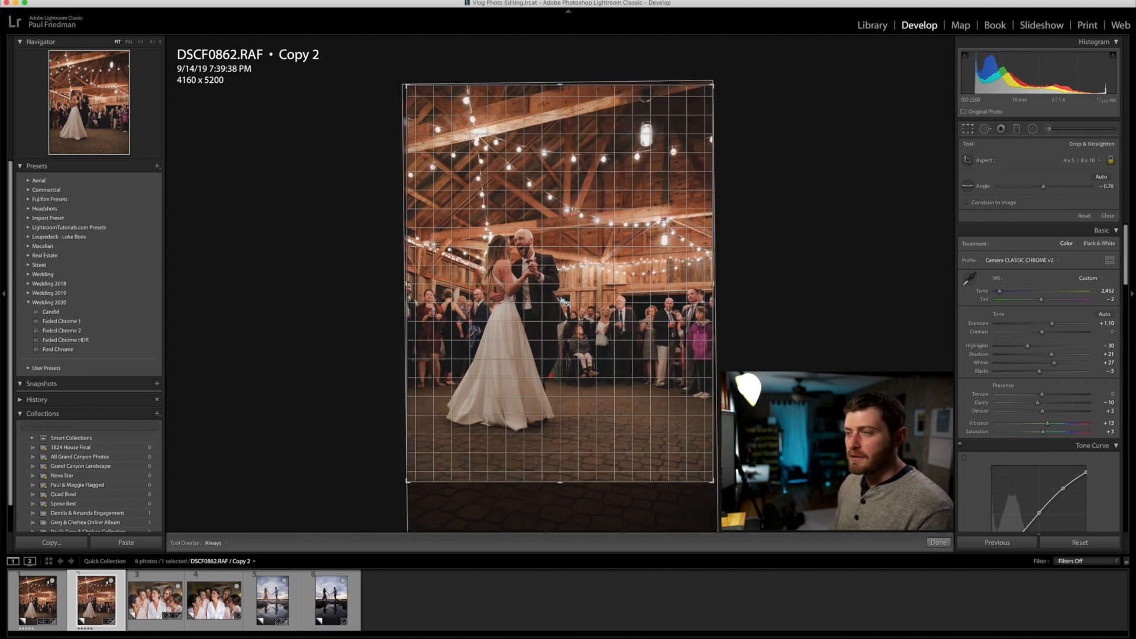
pyautogui.moveTo(751, 371); pyautogui.dragTo(752, 370)
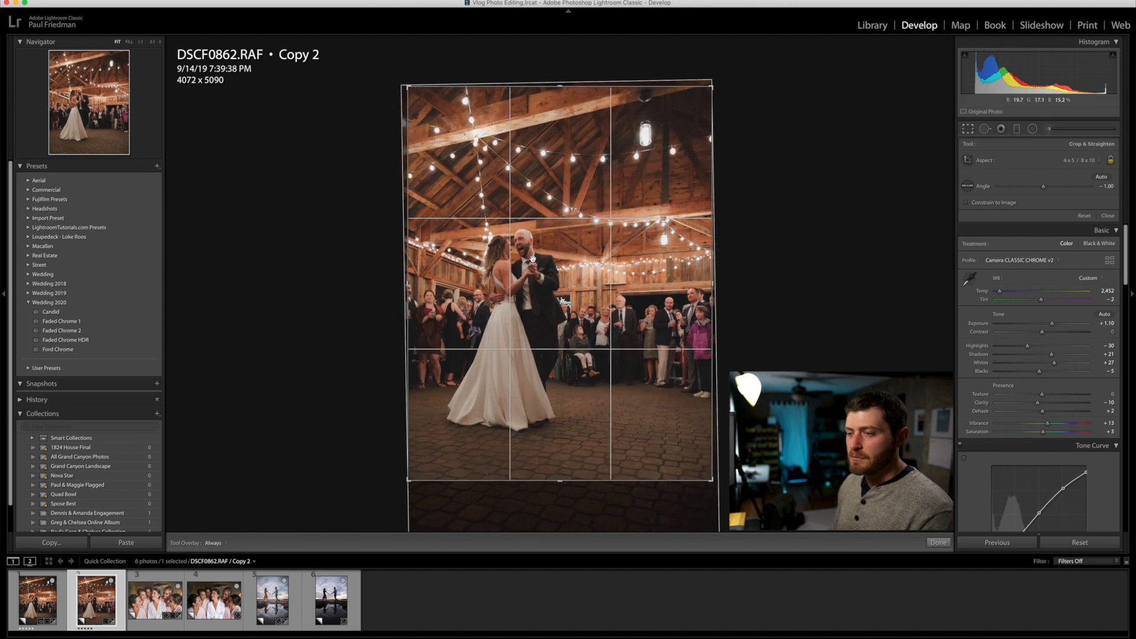
pyautogui.moveTo(790, 286); pyautogui.dragTo(789, 285)
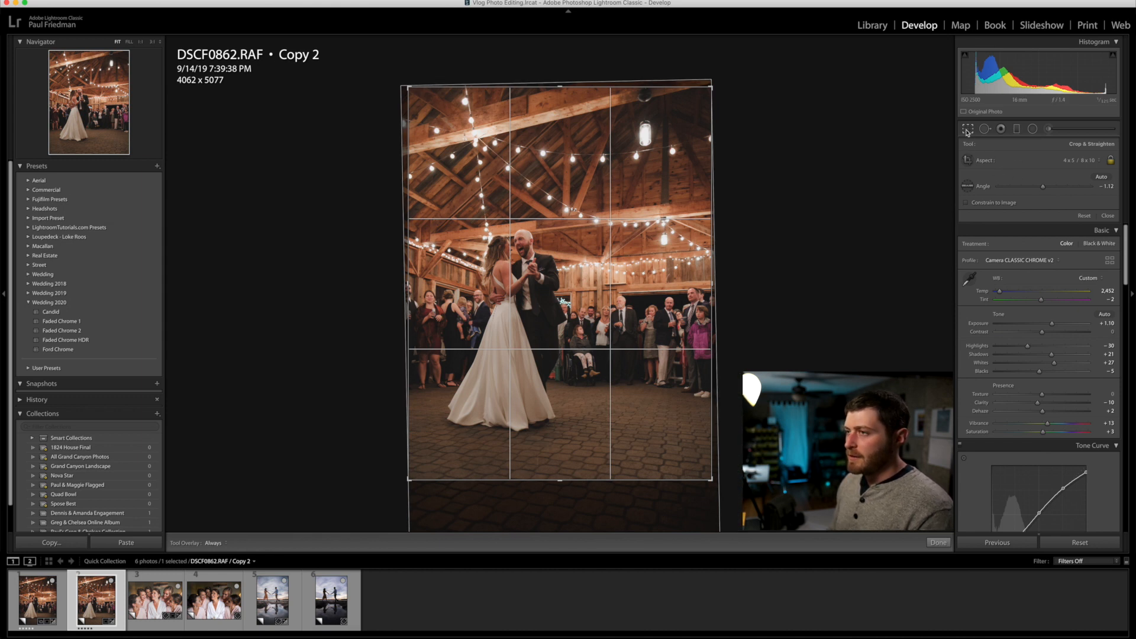
pyautogui.press('d')
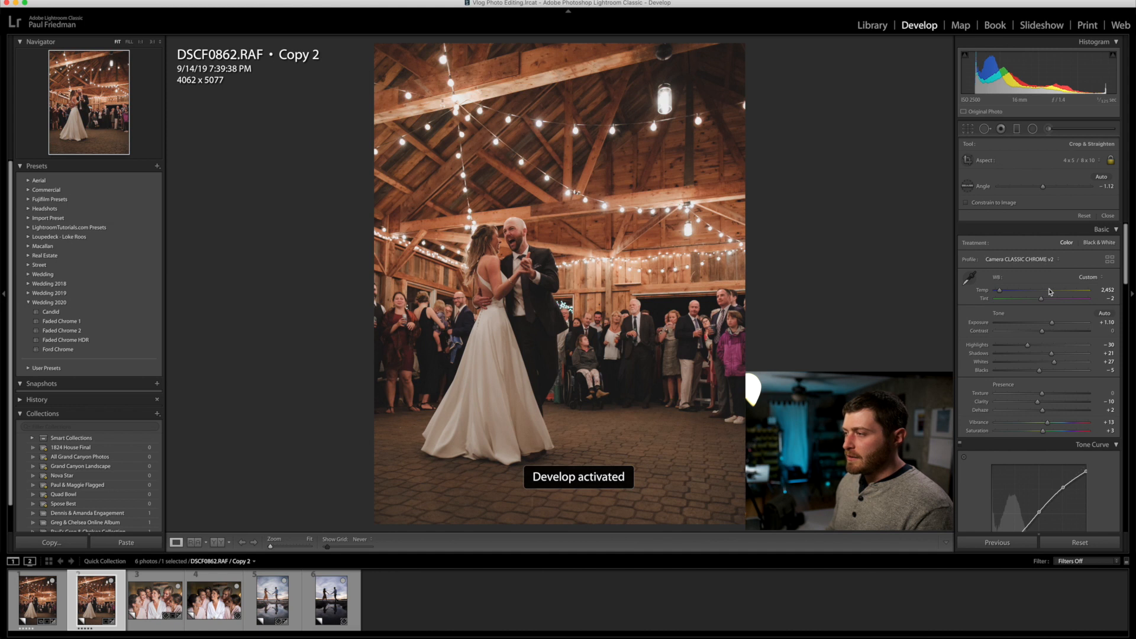
# Step: Add a post-crop vignette with amount -21 and midpoint 35
pyautogui.scroll(-10, 1050, 291)
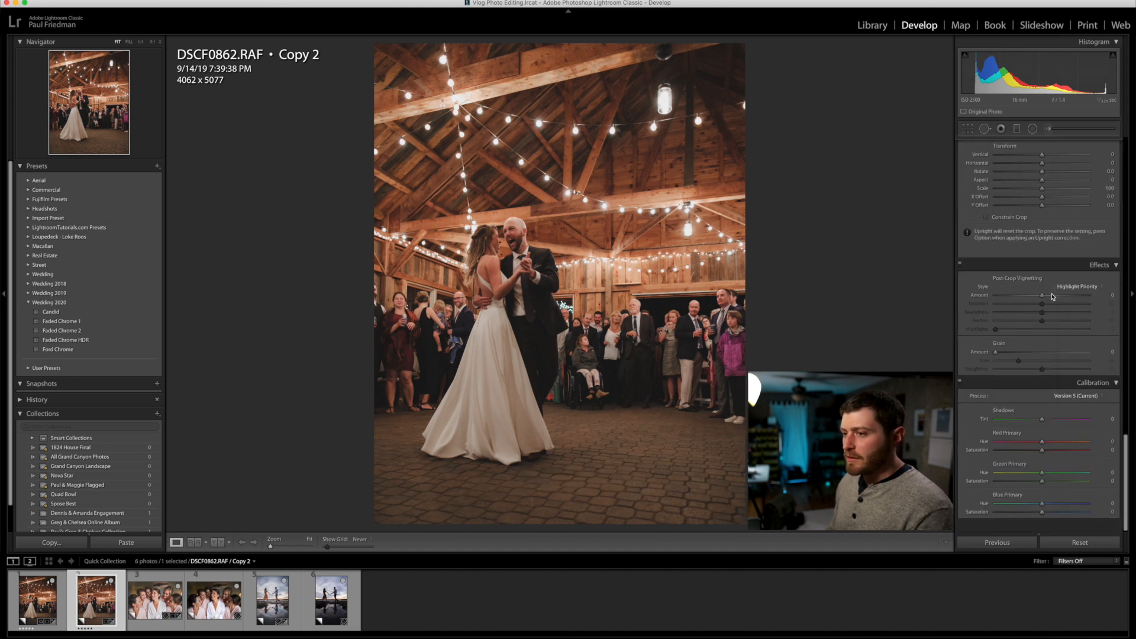
pyautogui.scroll(1, 1056, 338)
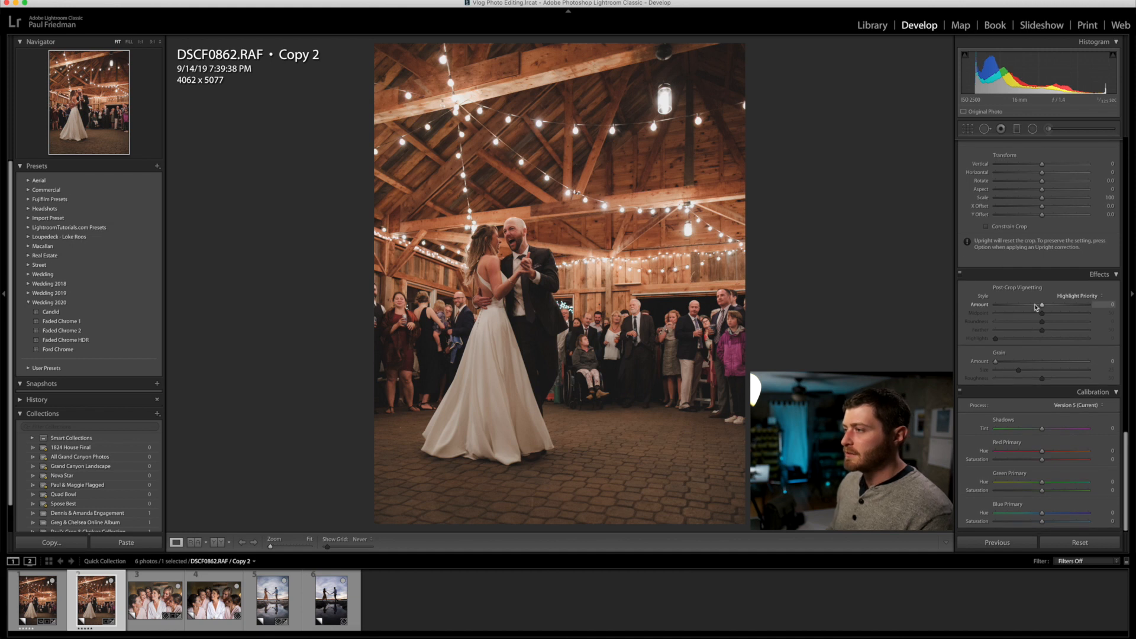
pyautogui.click(1034, 305)
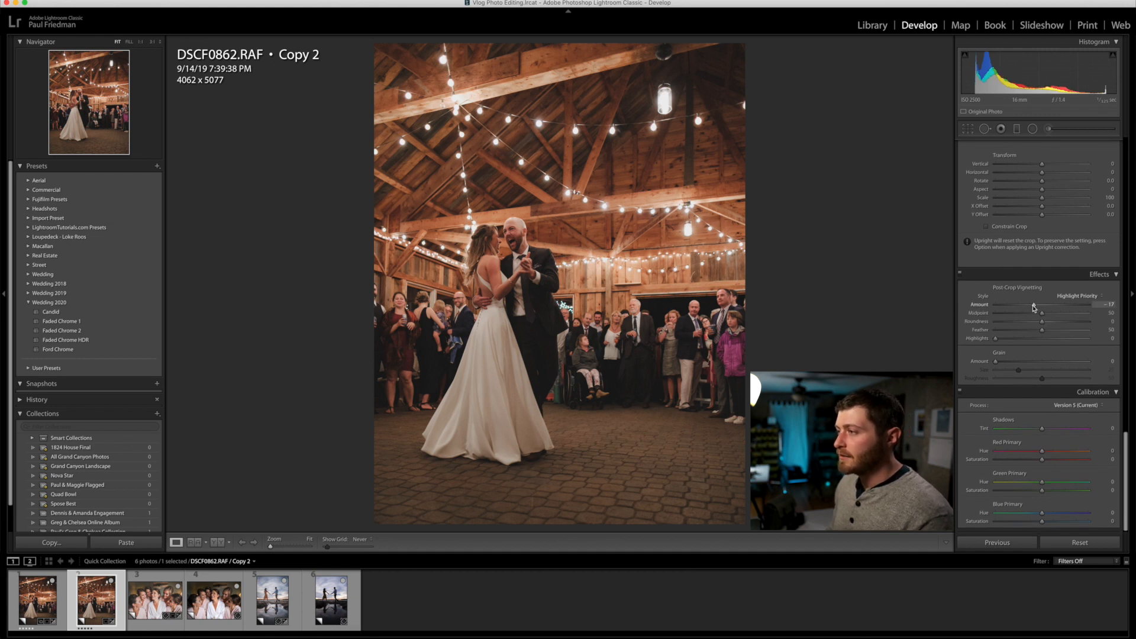
pyautogui.moveTo(1034, 307); pyautogui.dragTo(1033, 307)
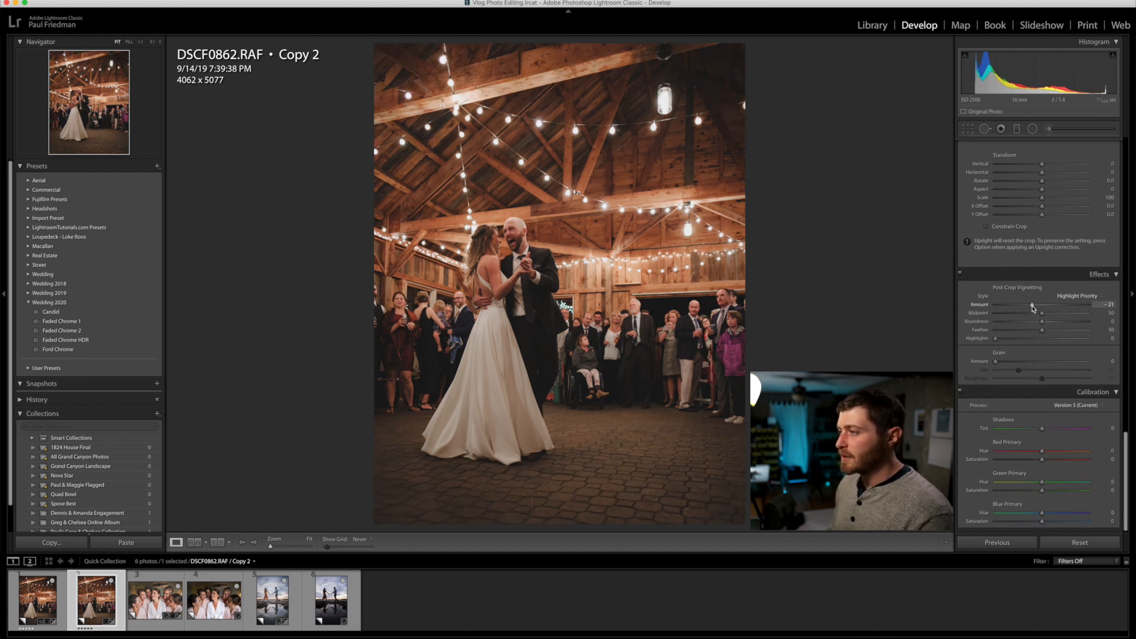
pyautogui.scroll(1, 1032, 308)
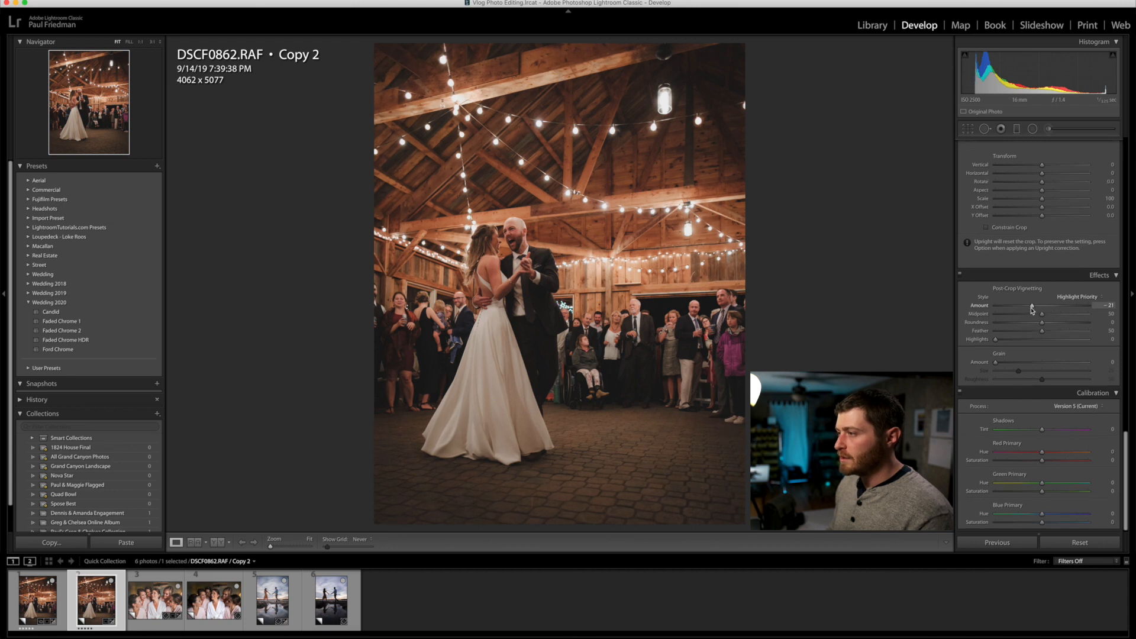
pyautogui.click(1029, 314)
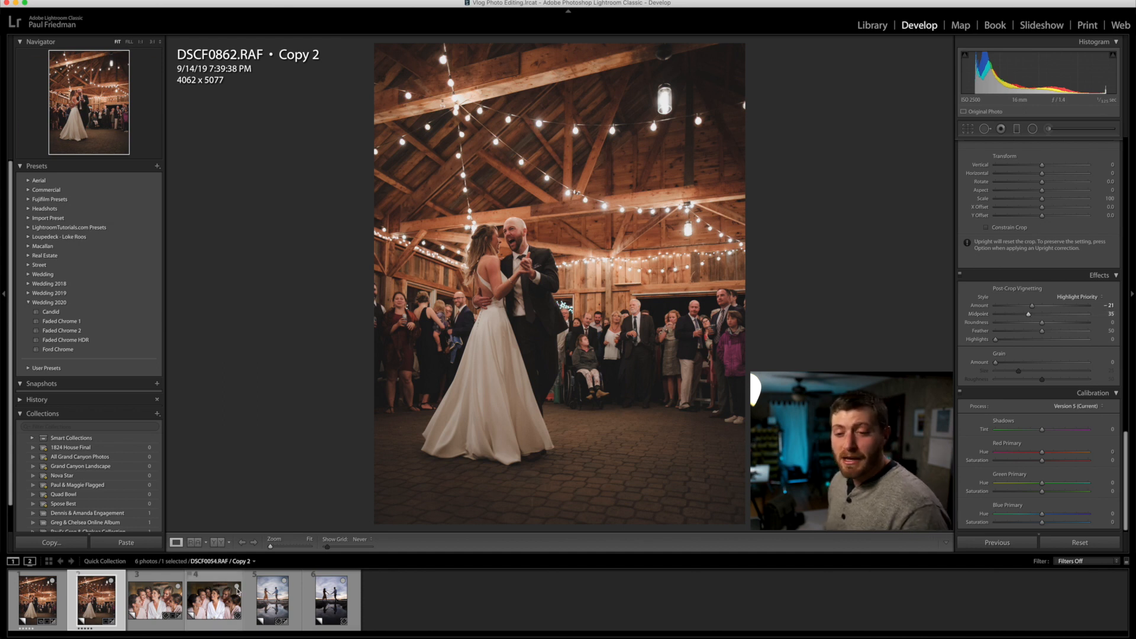
# Step: Compare the edited Copy 2 of the dance photo with the finished Copy 1
pyautogui.click(31, 604)
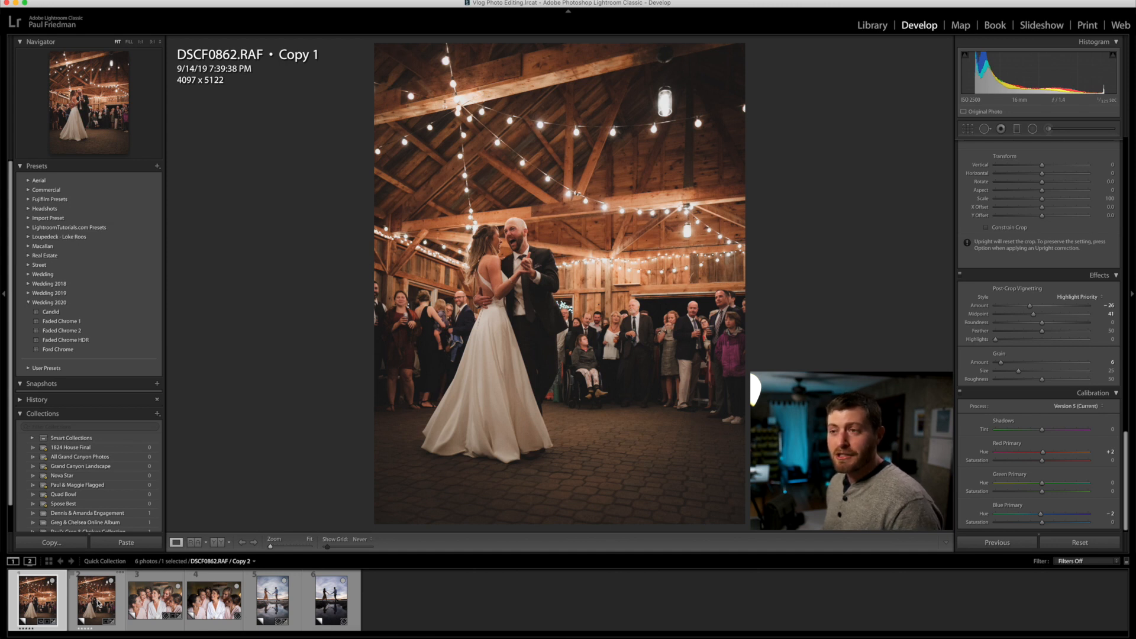
pyautogui.click(97, 601)
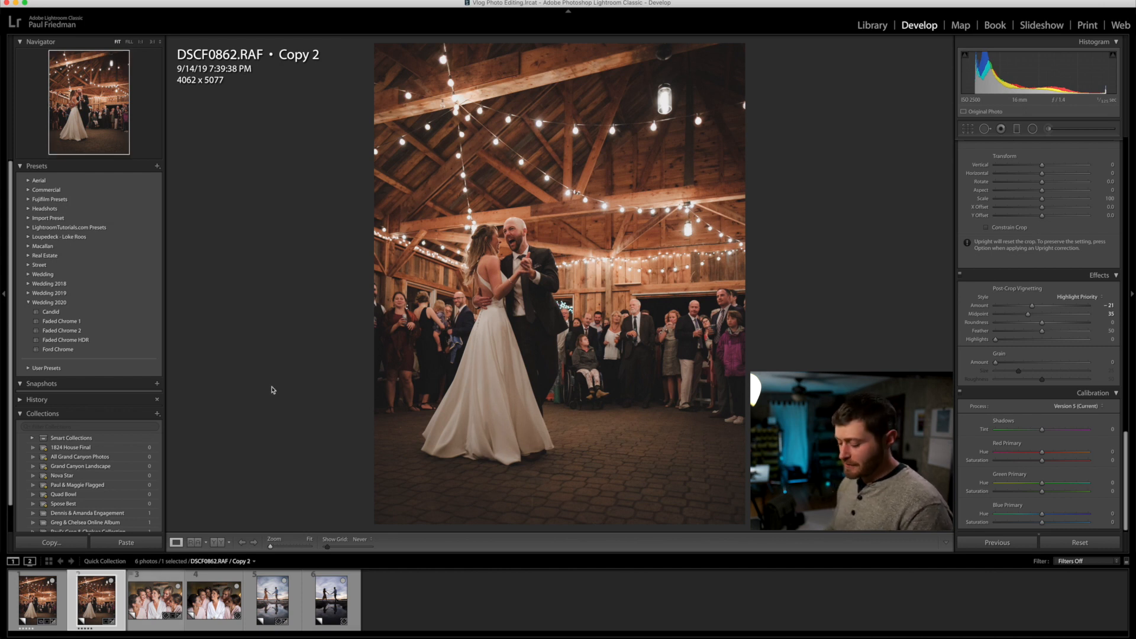
# Step: Reset all develop settings on Copy 2 and compare the unedited photo with the finished Copy 1
pyautogui.click(1093, 543)
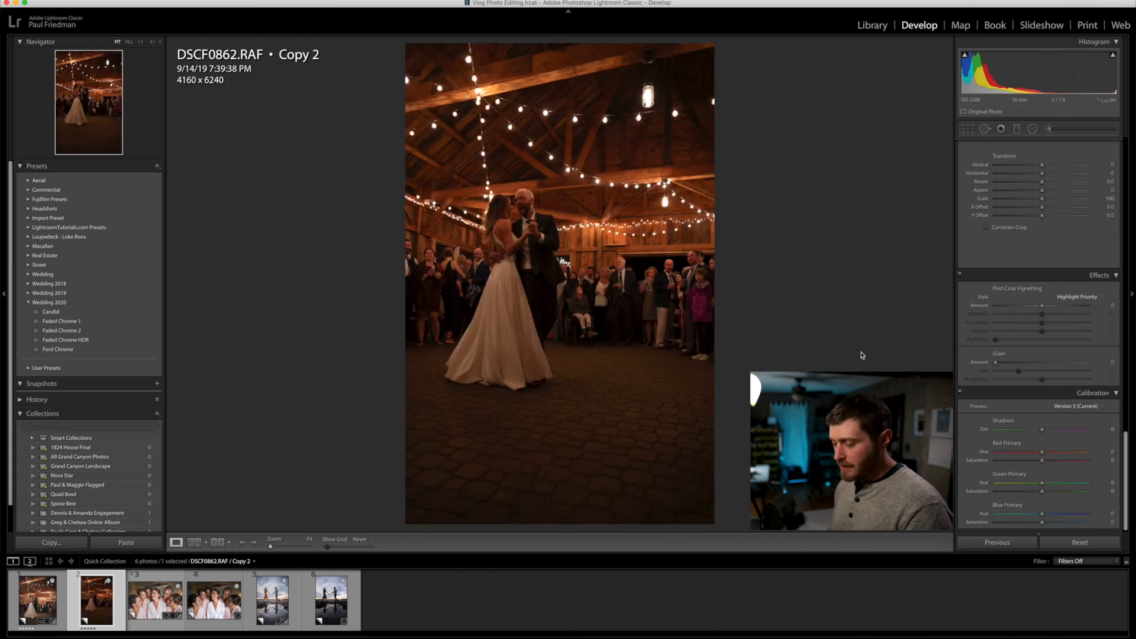
pyautogui.press('Left')
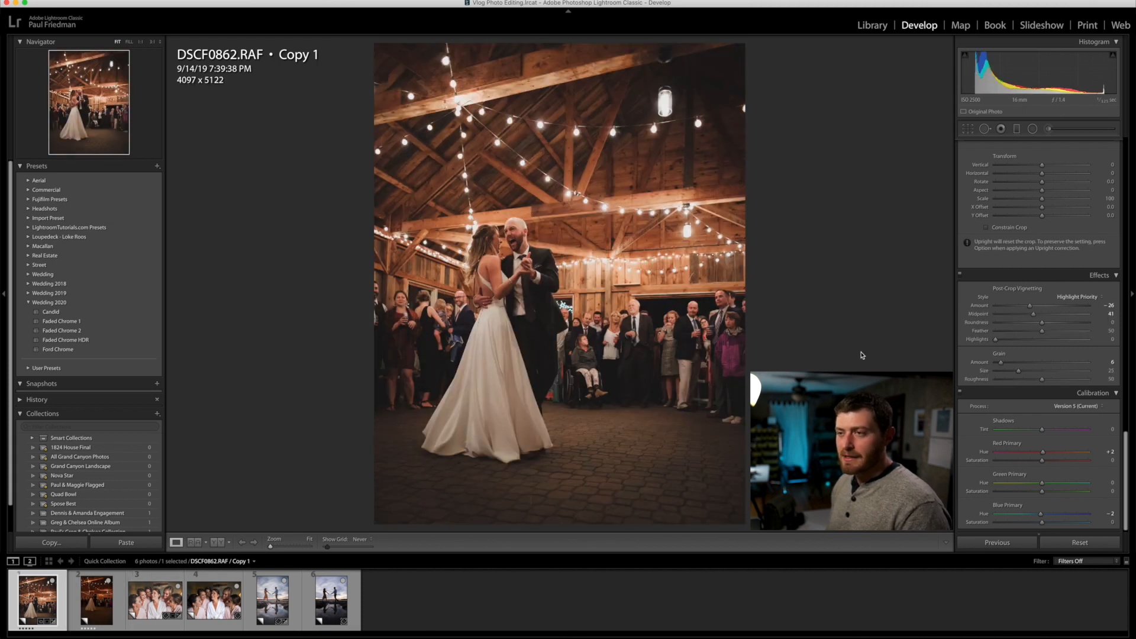
pyautogui.press('Right')
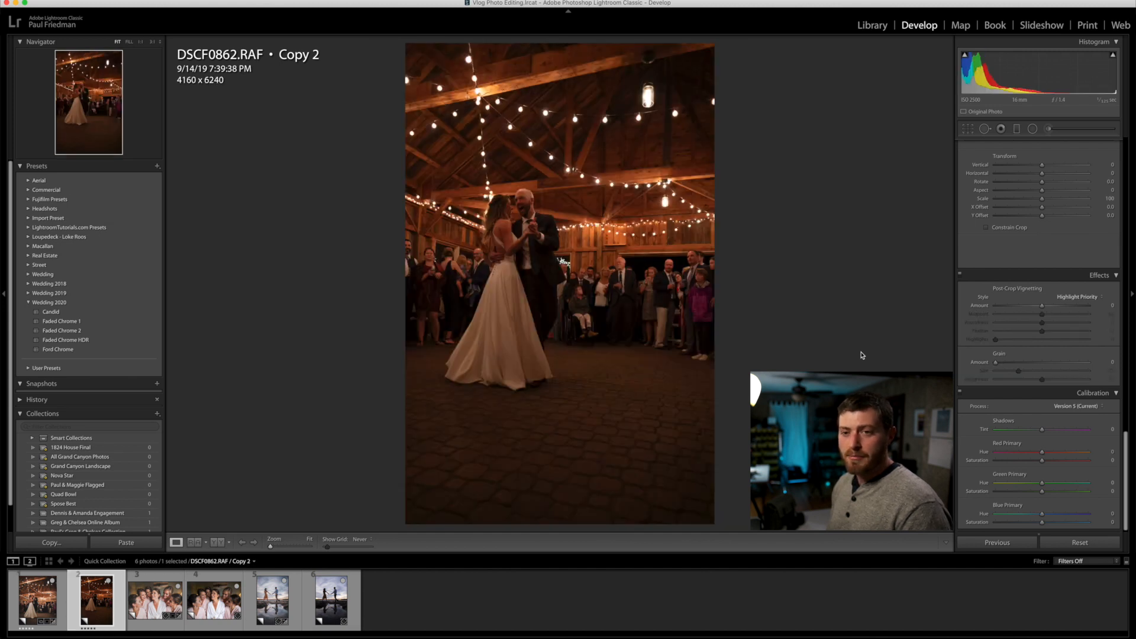
pyautogui.press('Left')
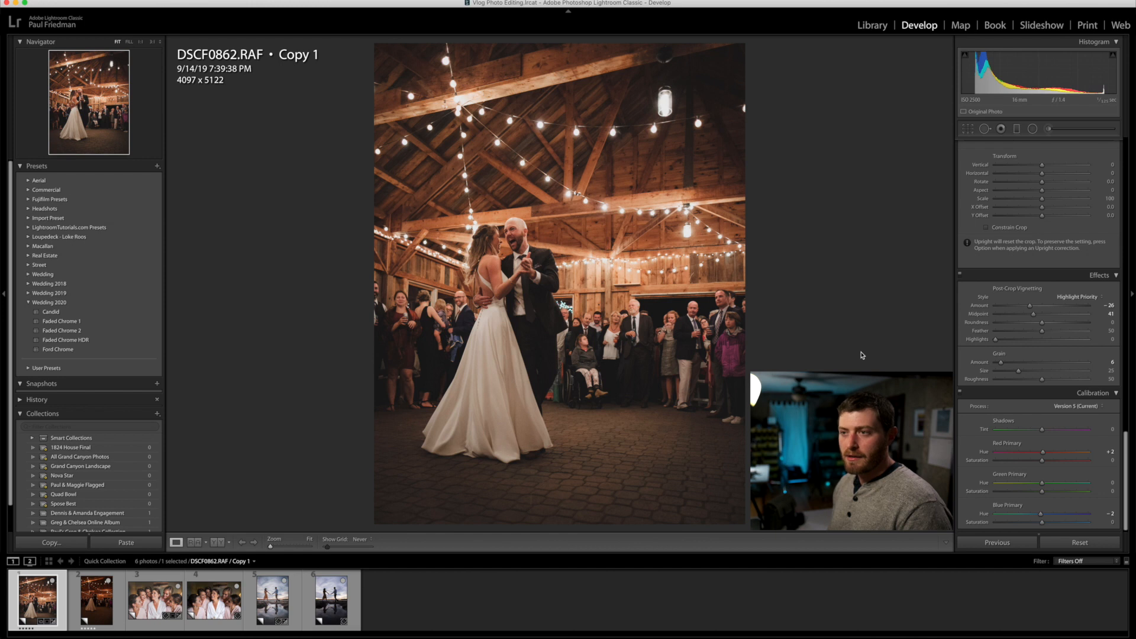